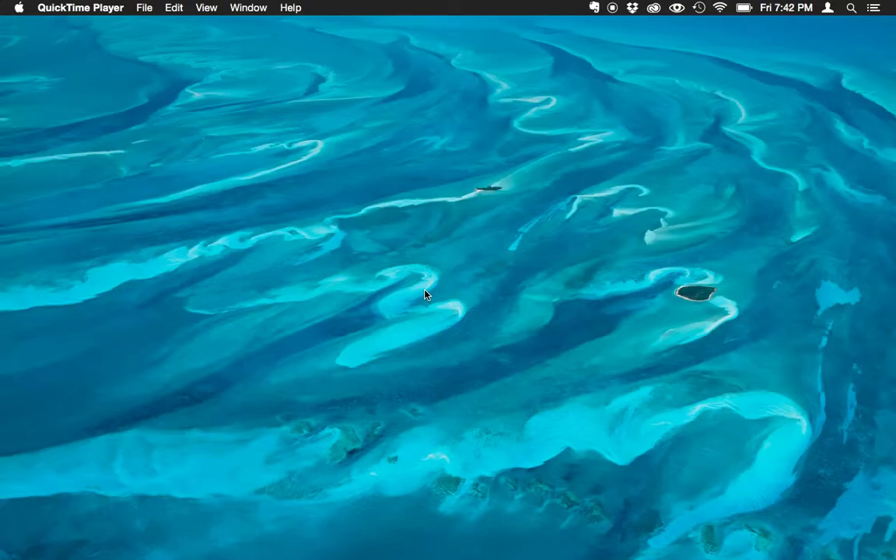
# Launch MAMP from Spotlight search to start the local servers at localhost:8888
pyautogui.press('super+space')
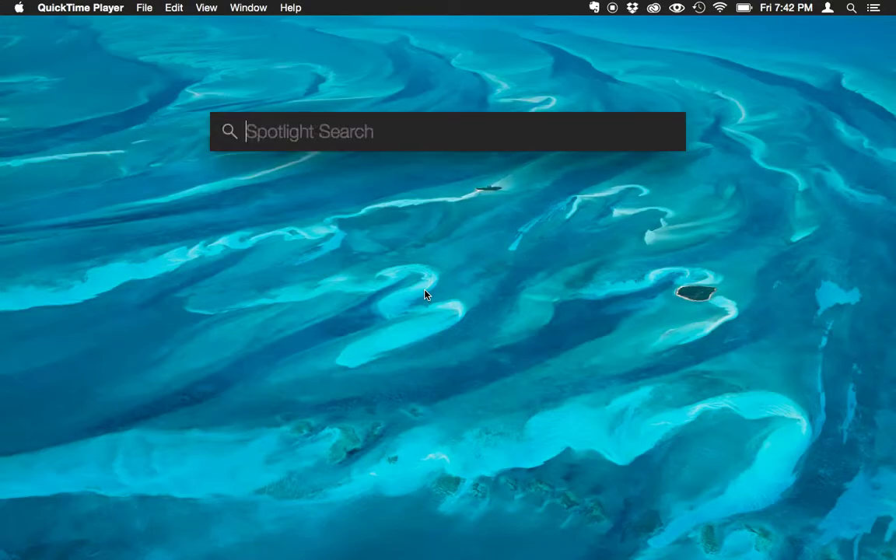
pyautogui.write('mamp')
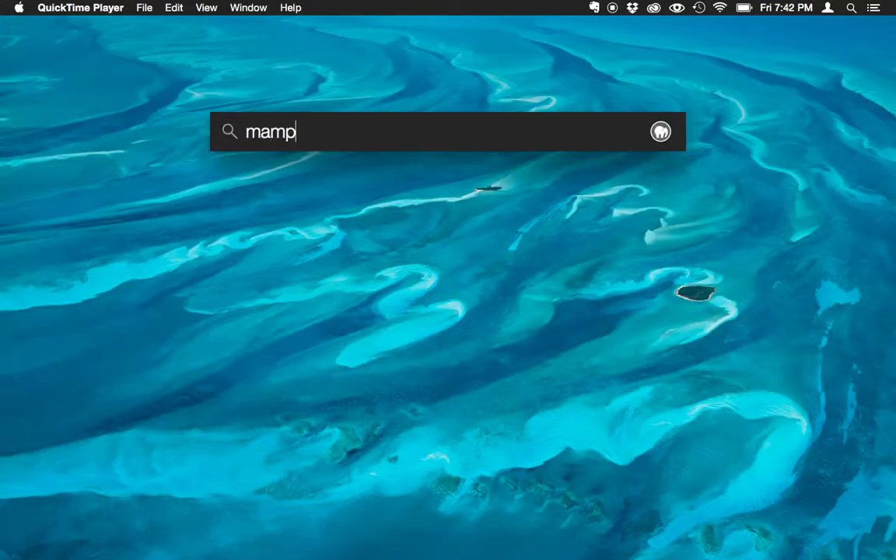
pyautogui.press('Return')
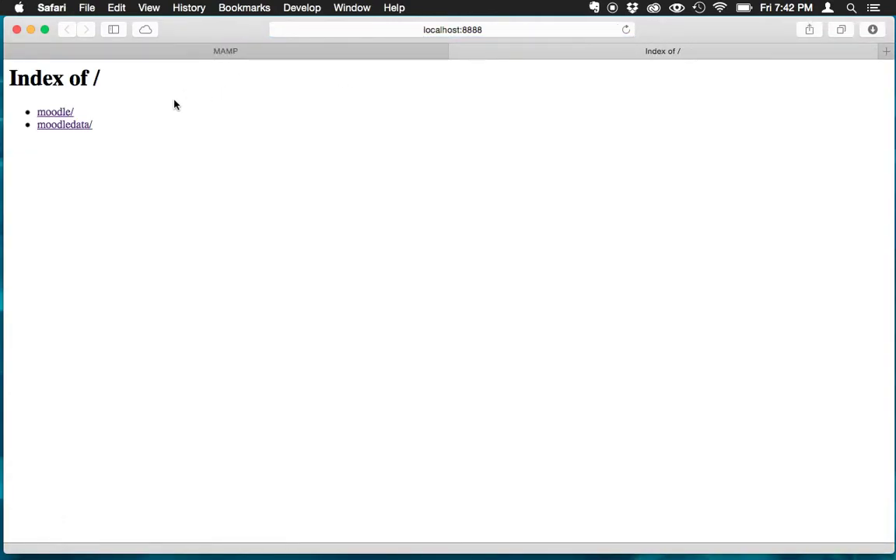
# Open the moodle/ site from the localhost:8888 index and close the MAMP start page
pyautogui.click(54, 115)
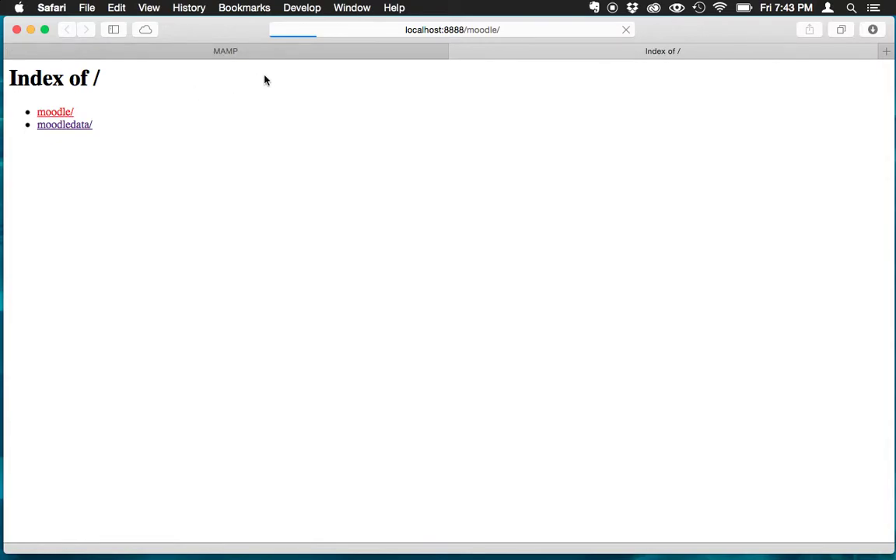
pyautogui.click(11, 51)
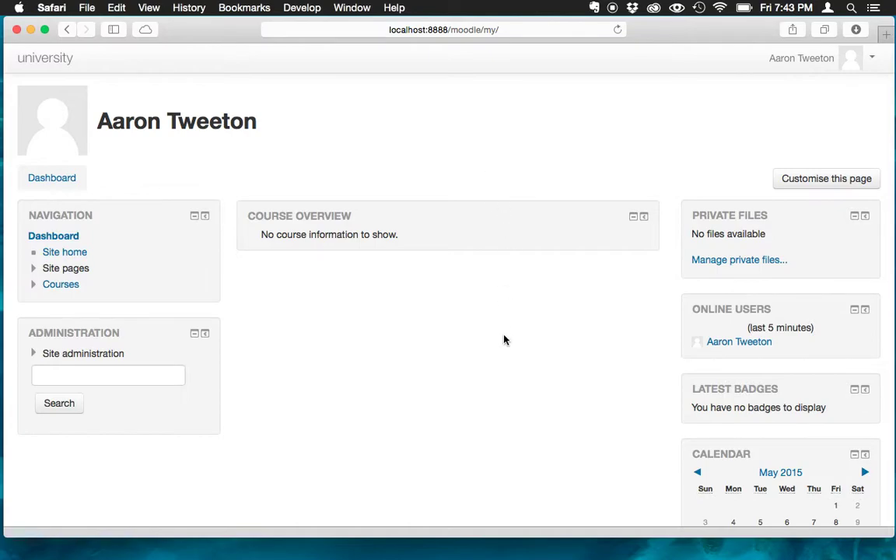
# Log out of Moodle from the user menu at top right
pyautogui.click(870, 62)
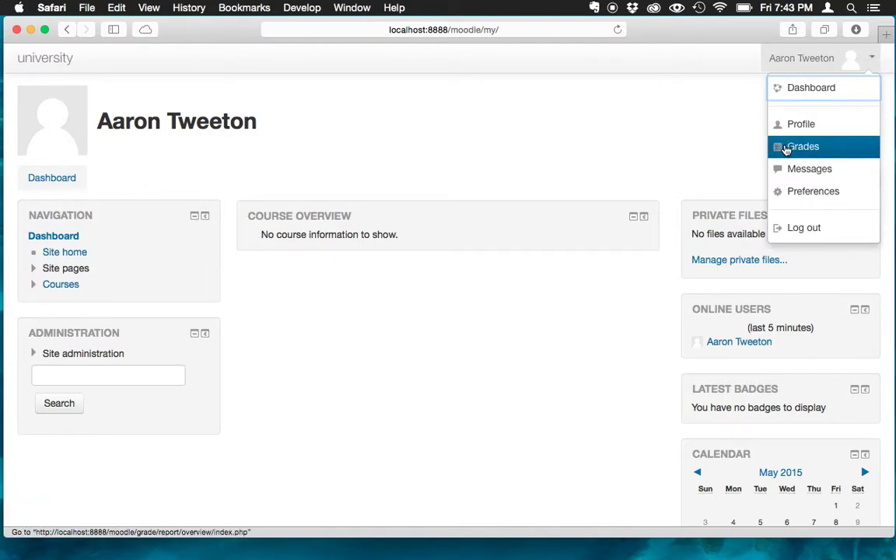
pyautogui.click(811, 230)
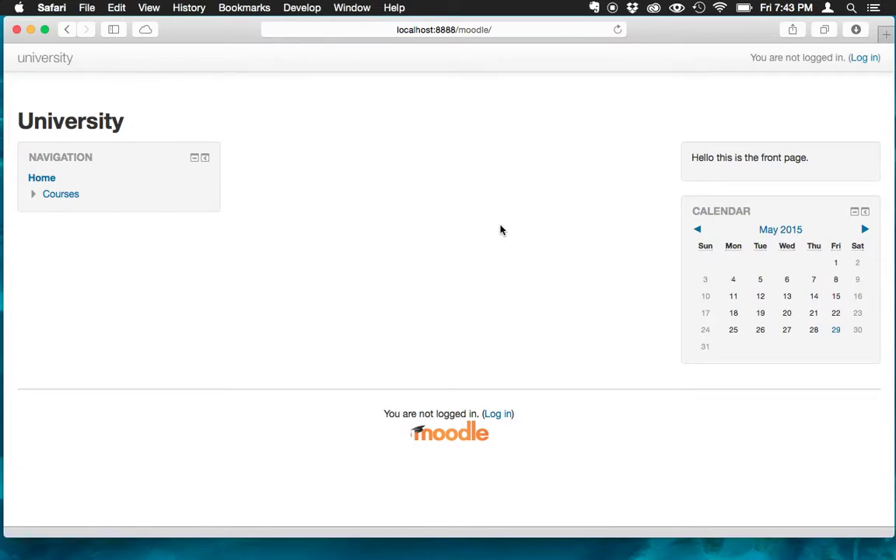
# Log in with the admin username and the account password
pyautogui.click(504, 417)
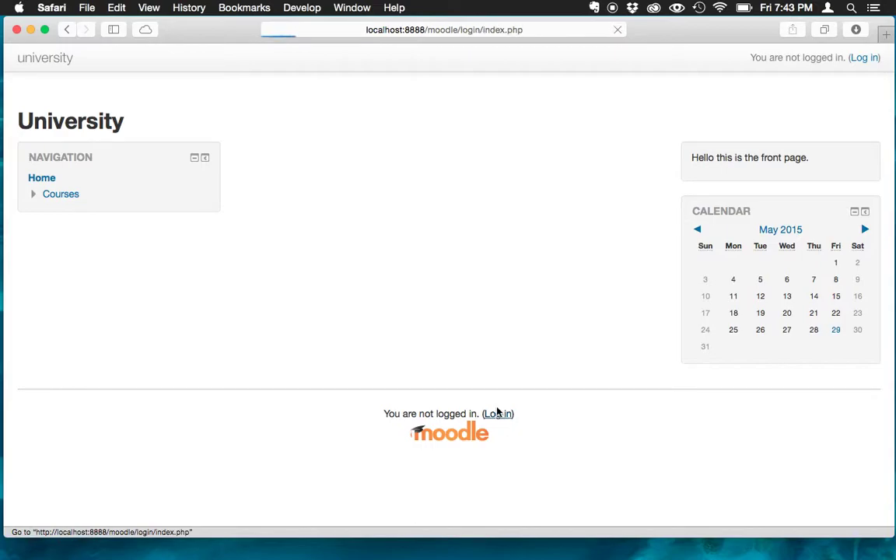
pyautogui.click(476, 262)
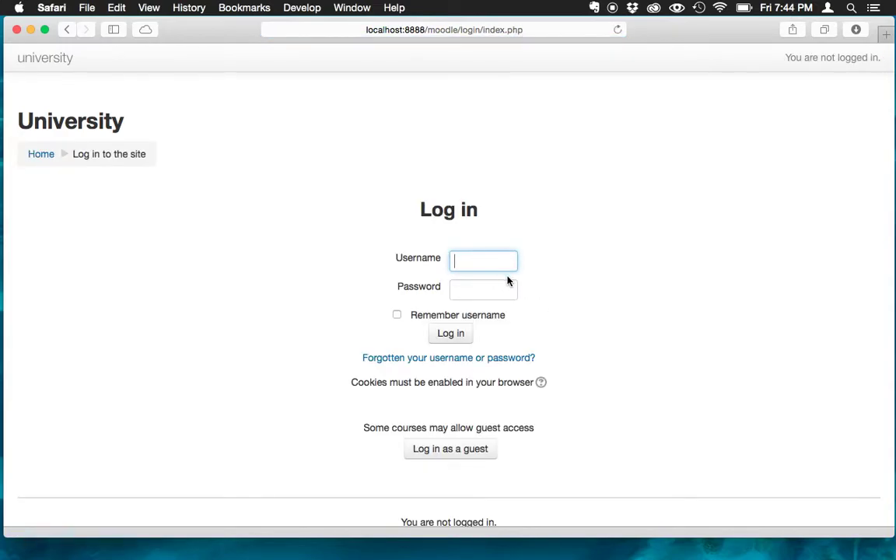
pyautogui.write('admin')
pyautogui.press('Tab')
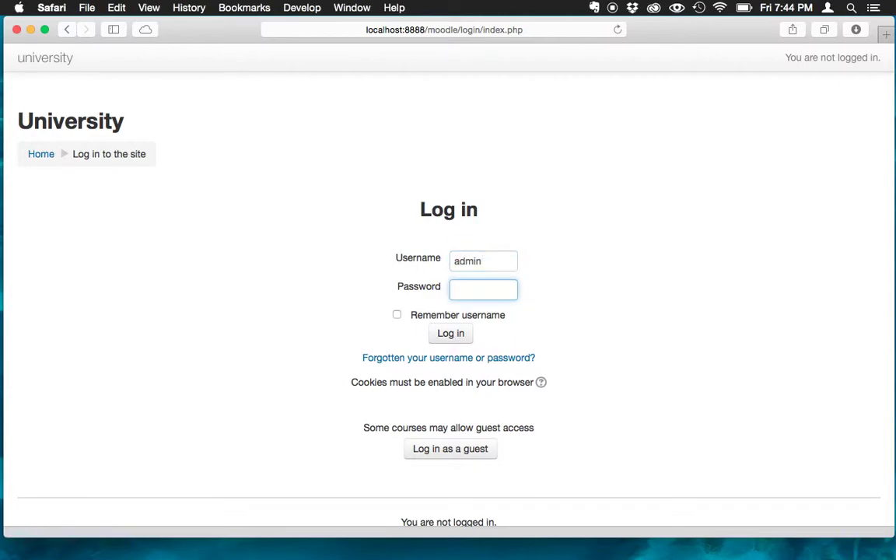
pyautogui.write('********')
pyautogui.click(457, 333)
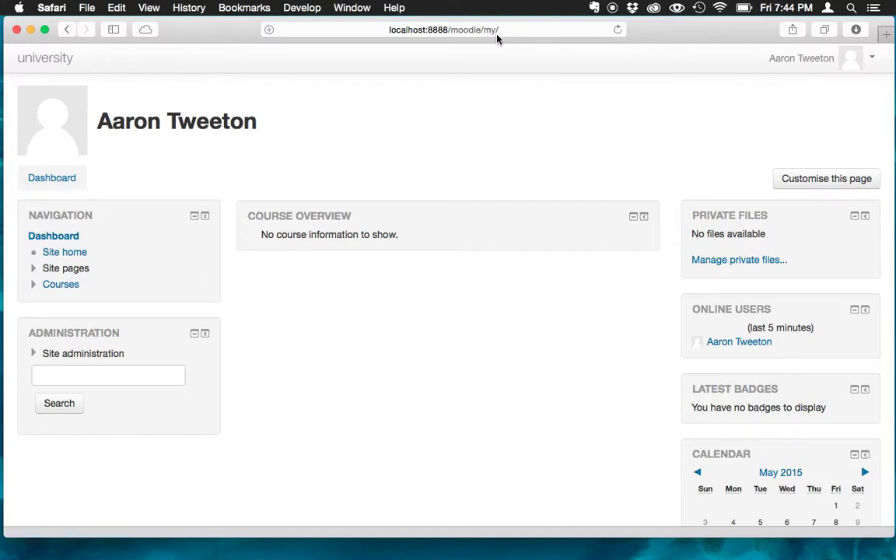
# Reload the dashboard and expand Site administration down to its course options
pyautogui.click(54, 181)
pyautogui.click(34, 285)
pyautogui.click(34, 356)
pyautogui.scroll(-5, 110, 365)
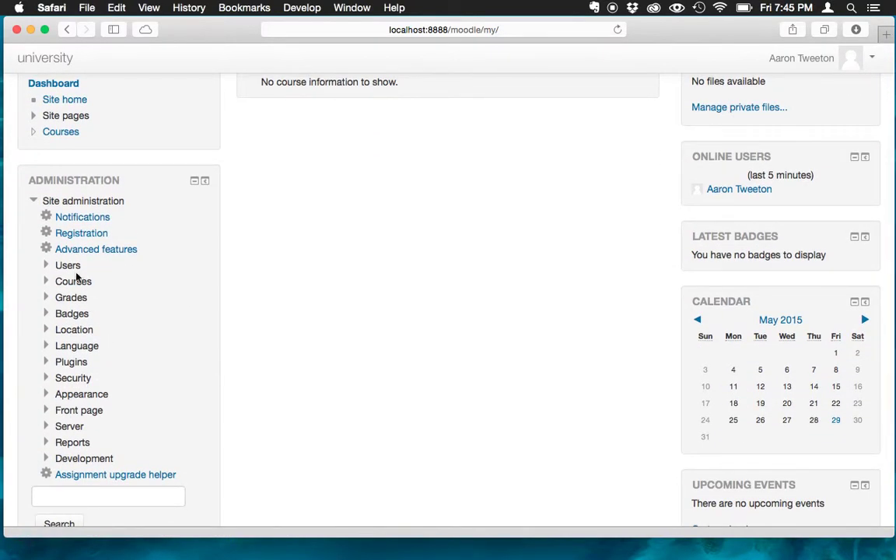
pyautogui.click(47, 281)
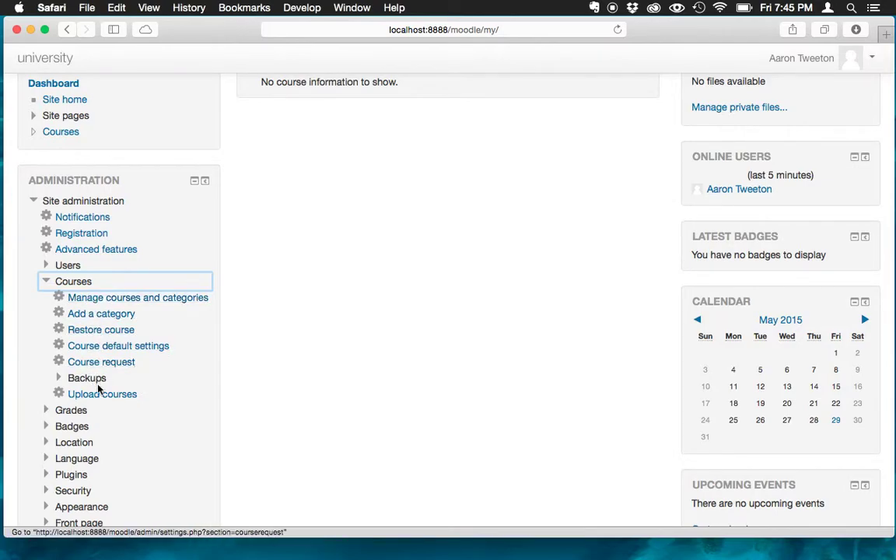
# Go to Manage courses and categories and select the empty Miscellaneous category
pyautogui.click(109, 300)
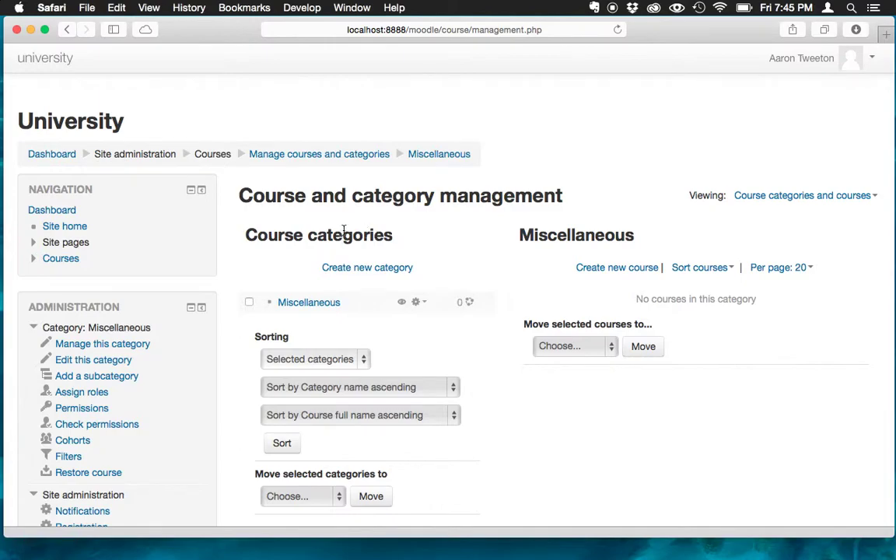
pyautogui.click(302, 236)
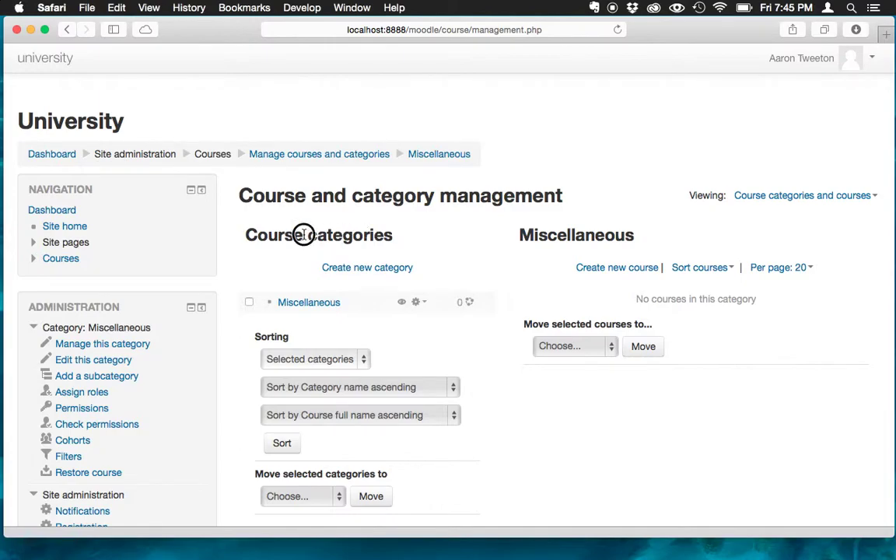
pyautogui.click(634, 234)
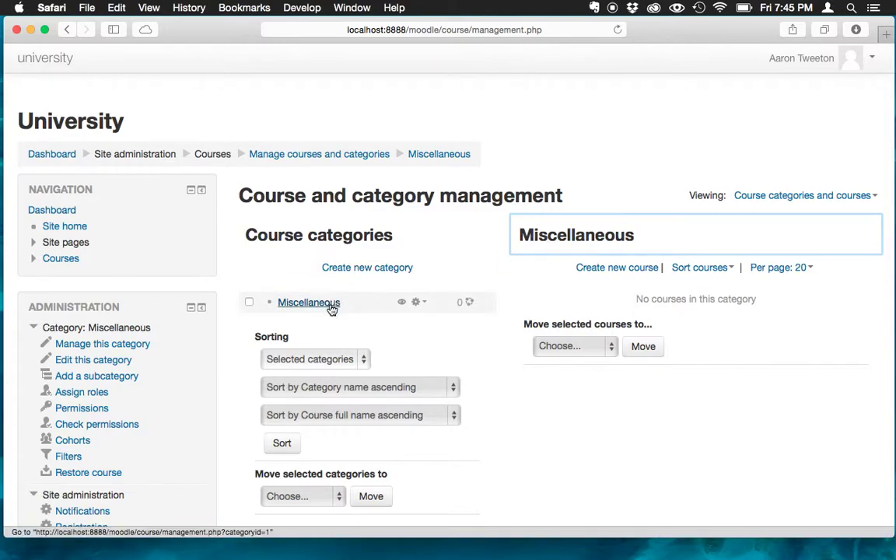
pyautogui.moveTo(520, 235); pyautogui.dragTo(635, 234)
pyautogui.click(625, 197)
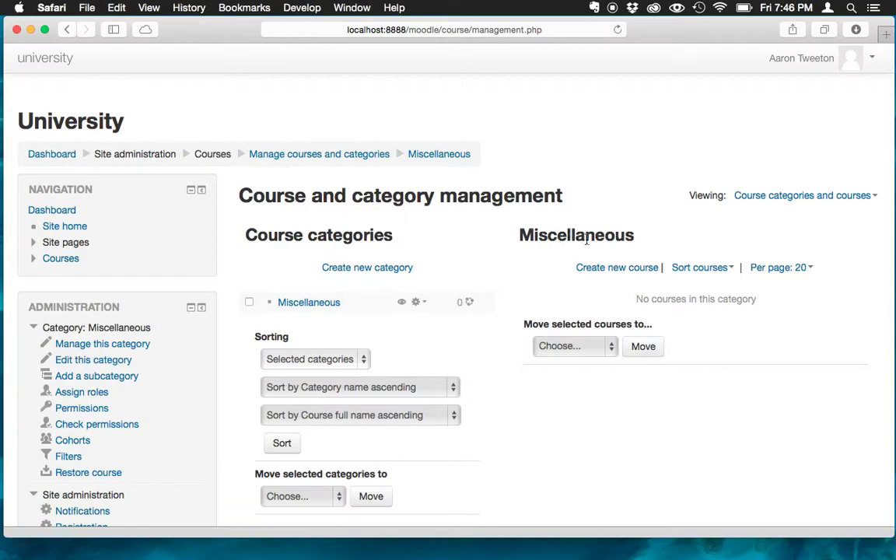
pyautogui.click(626, 270)
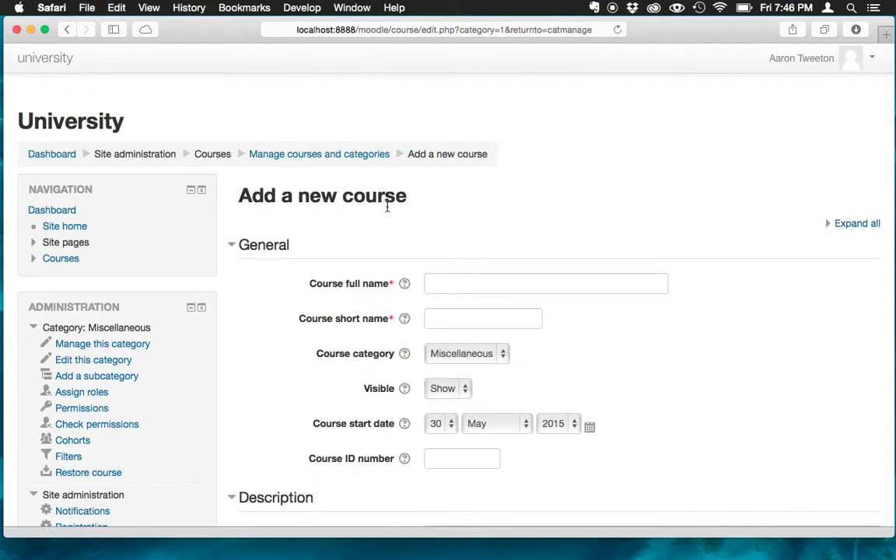
# Look over the blank Add a new course form and select the Course full name field
pyautogui.scroll(-5, 364, 312)
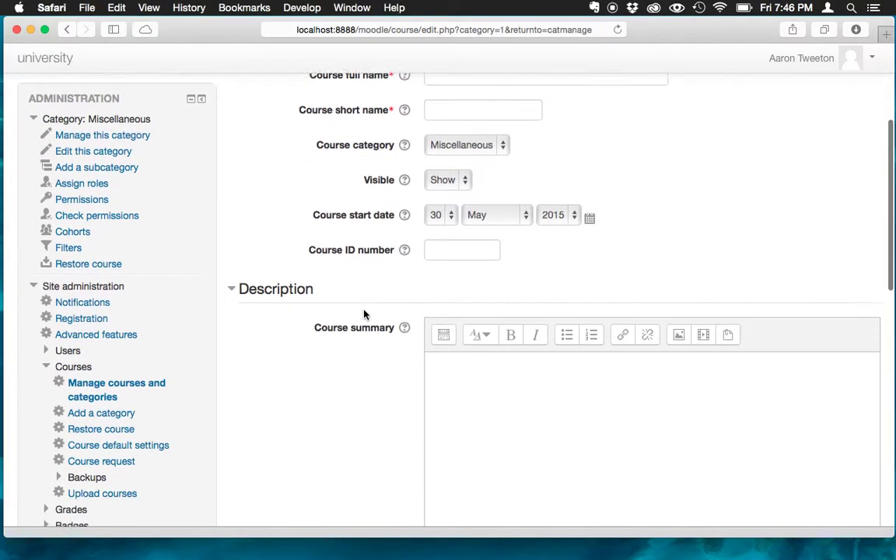
pyautogui.scroll(-10, 364, 315)
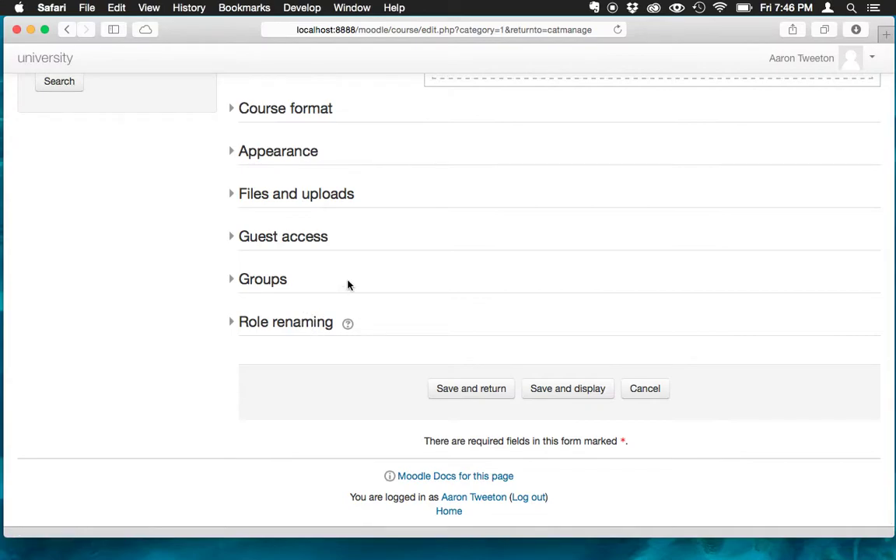
pyautogui.scroll(10, 348, 285)
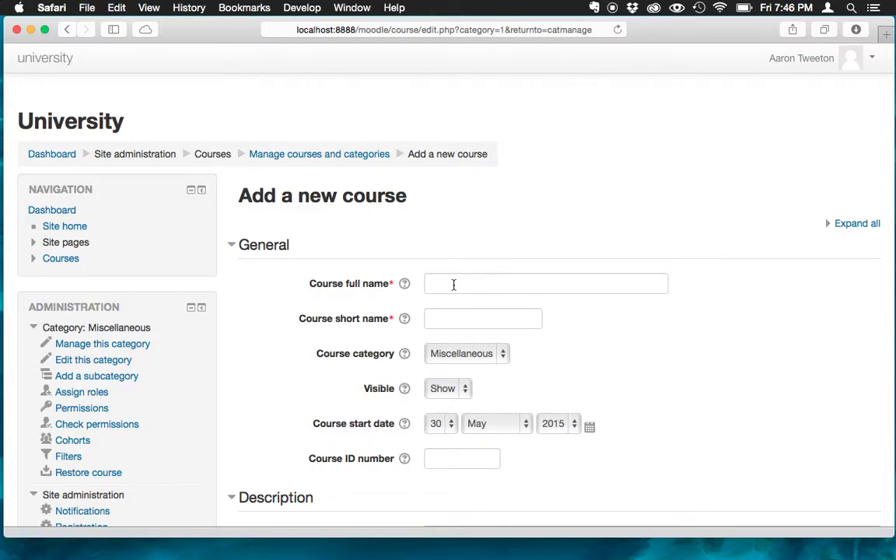
pyautogui.click(453, 285)
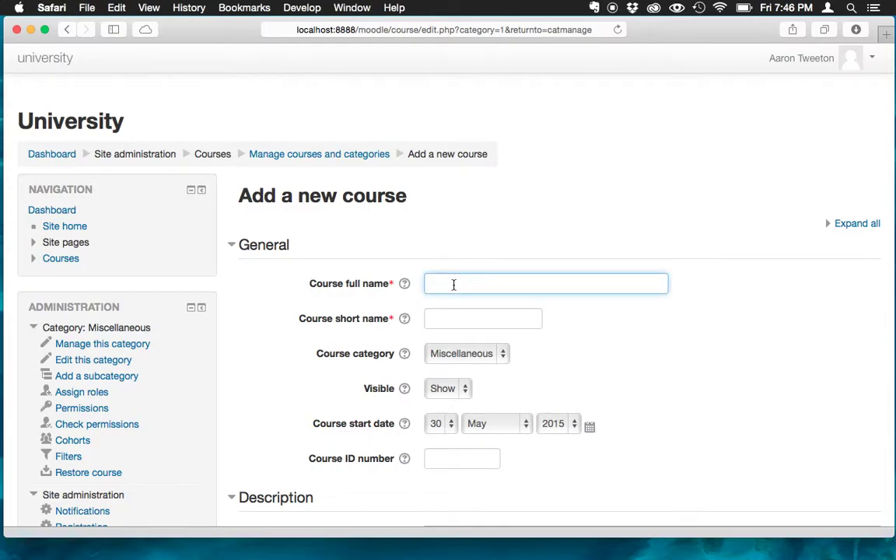
# Enter full name 'Installing Moodle Locally for Development' and short name 'Installing Moodle Locally', fixing typos
pyautogui.write('Installing Moodle for ')
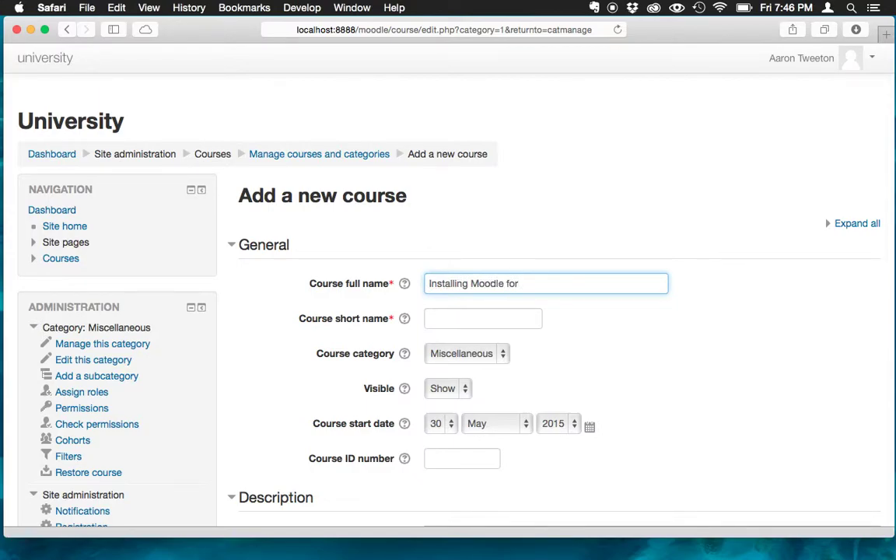
pyautogui.write('Lo')
pyautogui.press('BackSpace')
pyautogui.press('BackSpace')
pyautogui.press('BackSpace')
pyautogui.press('BackSpace')
pyautogui.press('BackSpace')
pyautogui.press('BackSpace')
pyautogui.write('Locally ge')
pyautogui.press('BackSpace')
pyautogui.press('BackSpace')
pyautogui.write('for Develo')
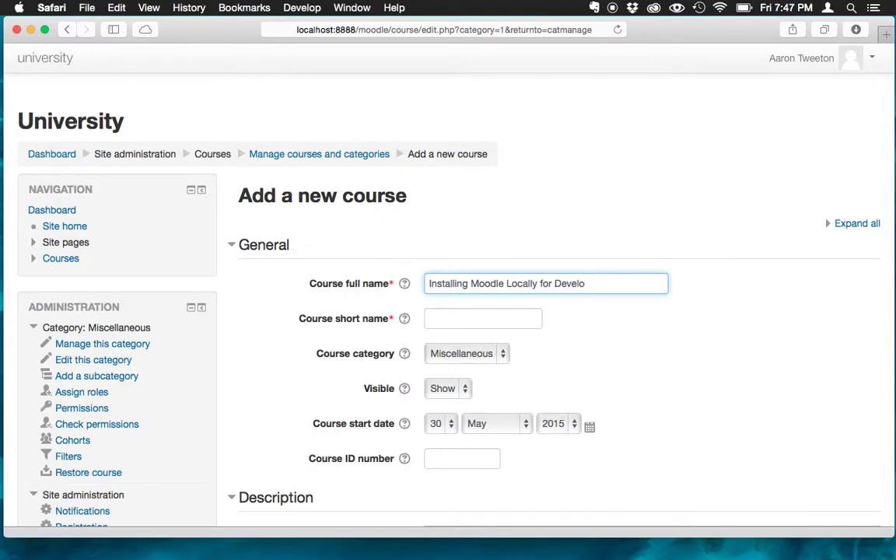
pyautogui.write('pment')
pyautogui.click(471, 320)
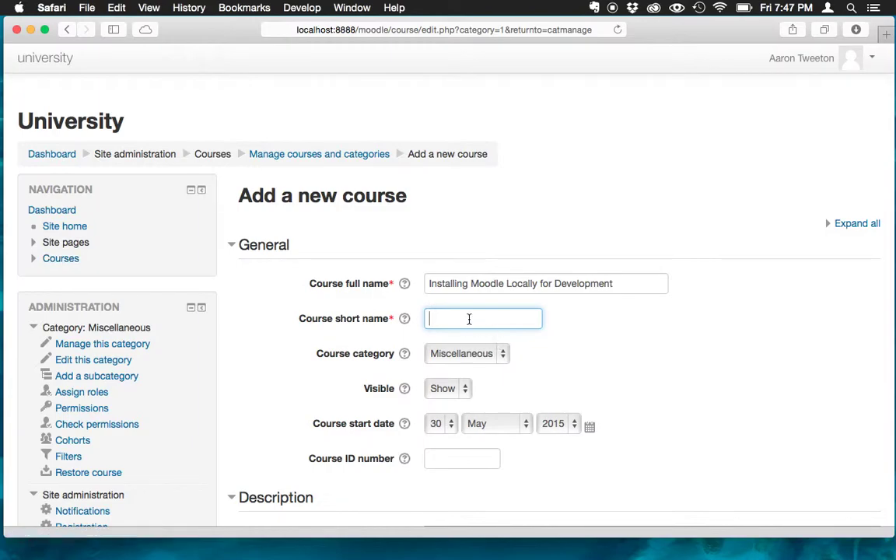
pyautogui.write('Installing Moodle ')
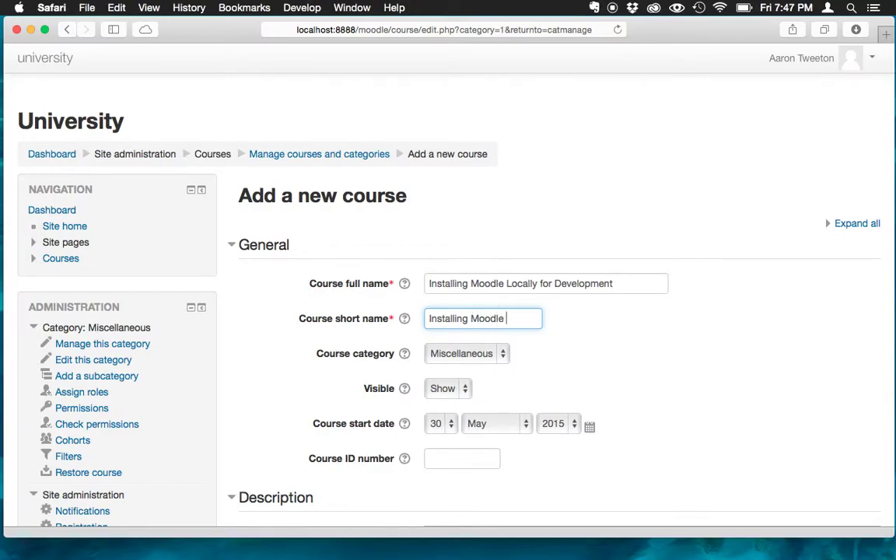
pyautogui.write('Locally')
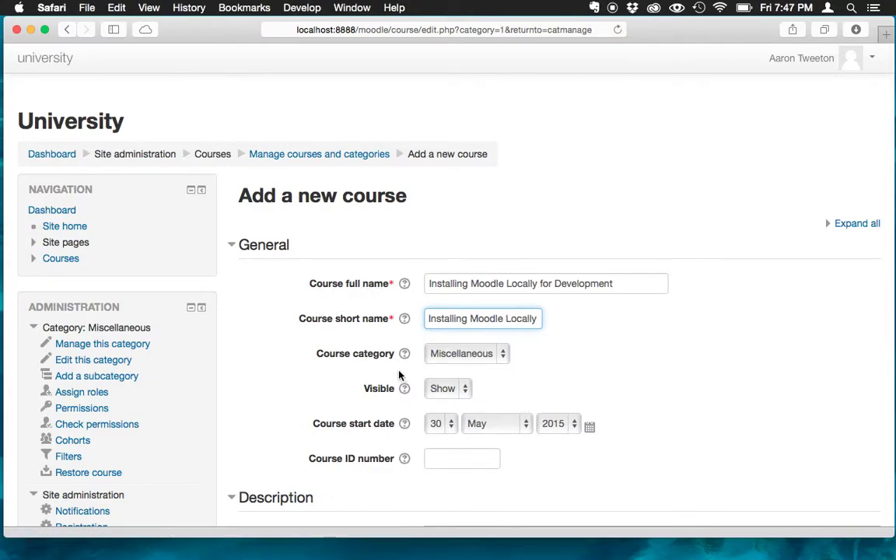
pyautogui.scroll(-5, 400, 374)
# Submit the completed course form with Save and return
pyautogui.scroll(-15, 400, 375)
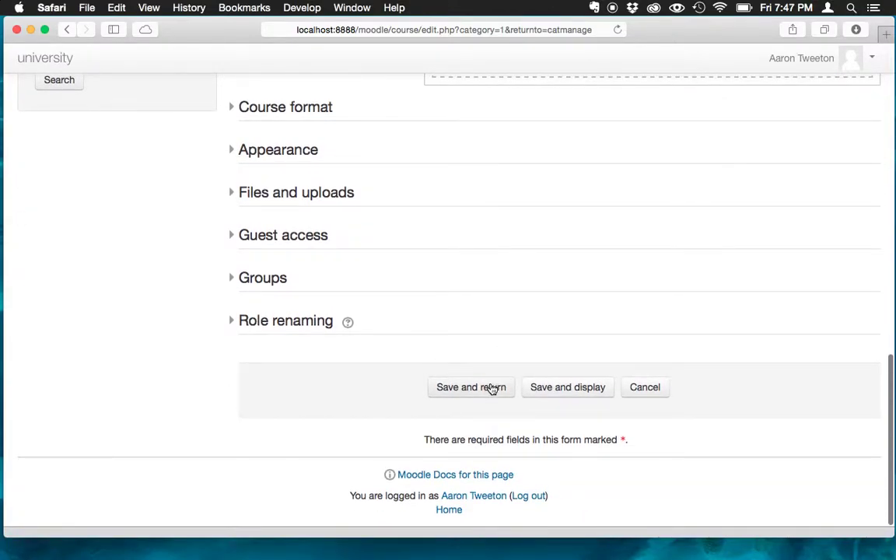
pyautogui.click(470, 396)
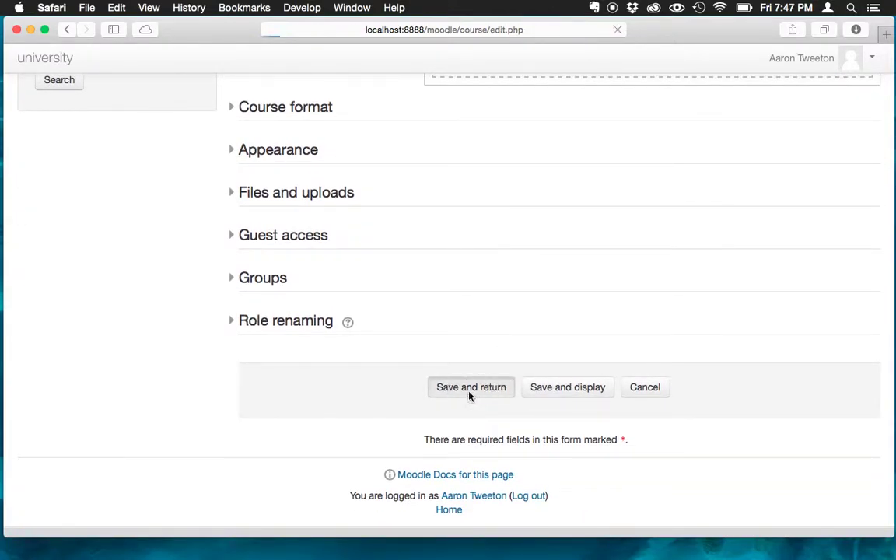